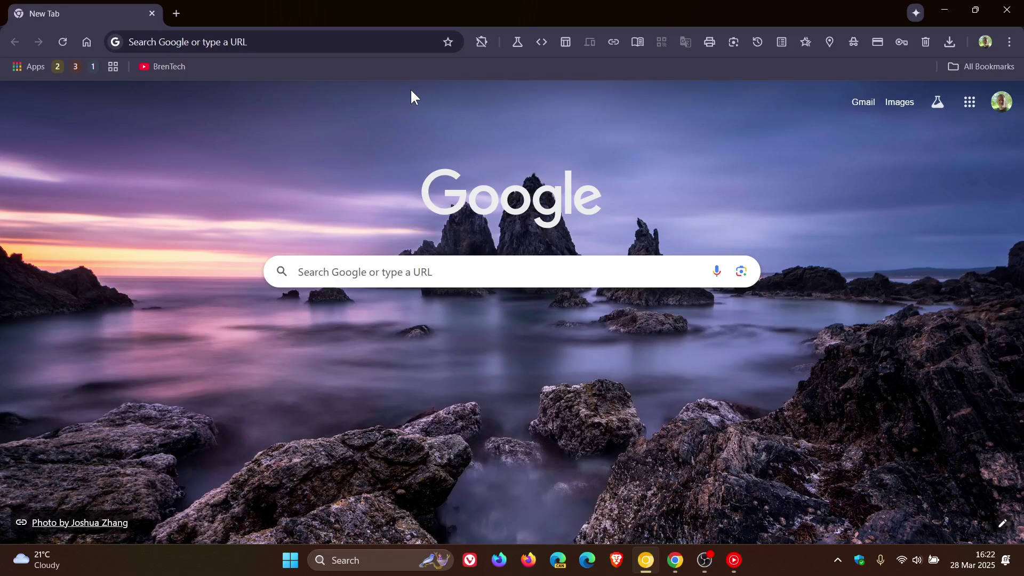
Try the tab search list in the regular Chrome window, then minimize that window
left_click(1008, 41)
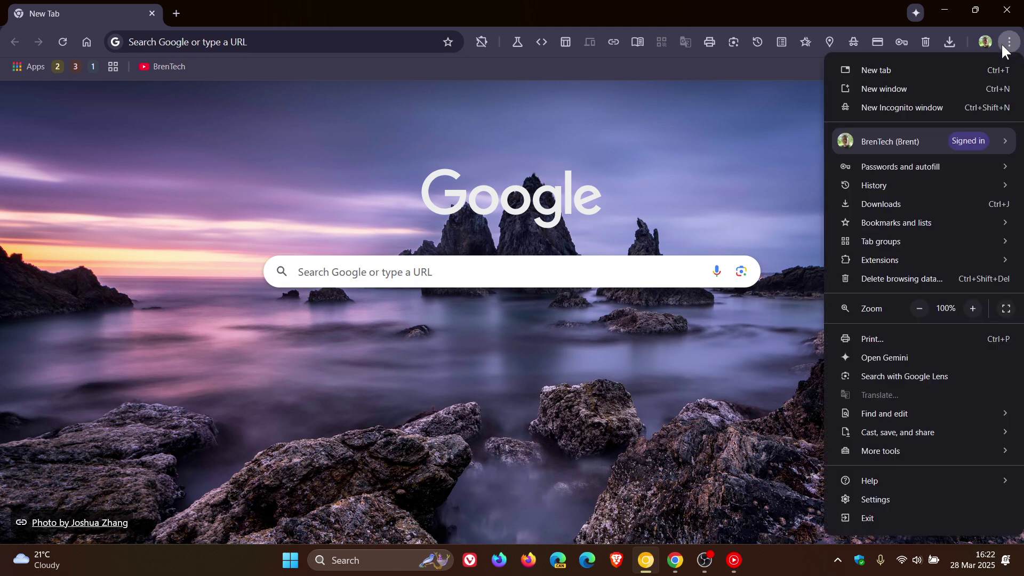
left_click(772, 154)
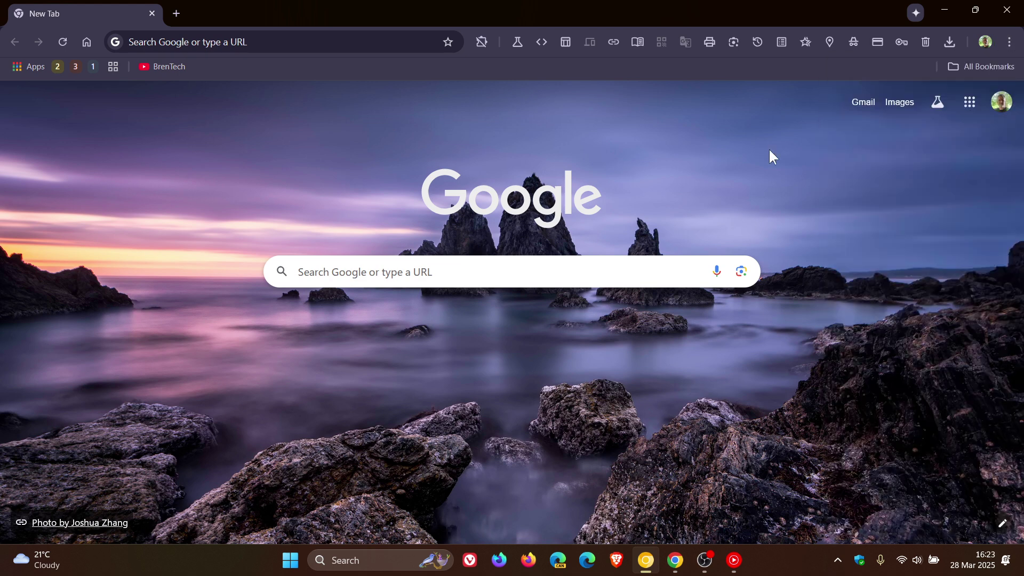
left_click(675, 561)
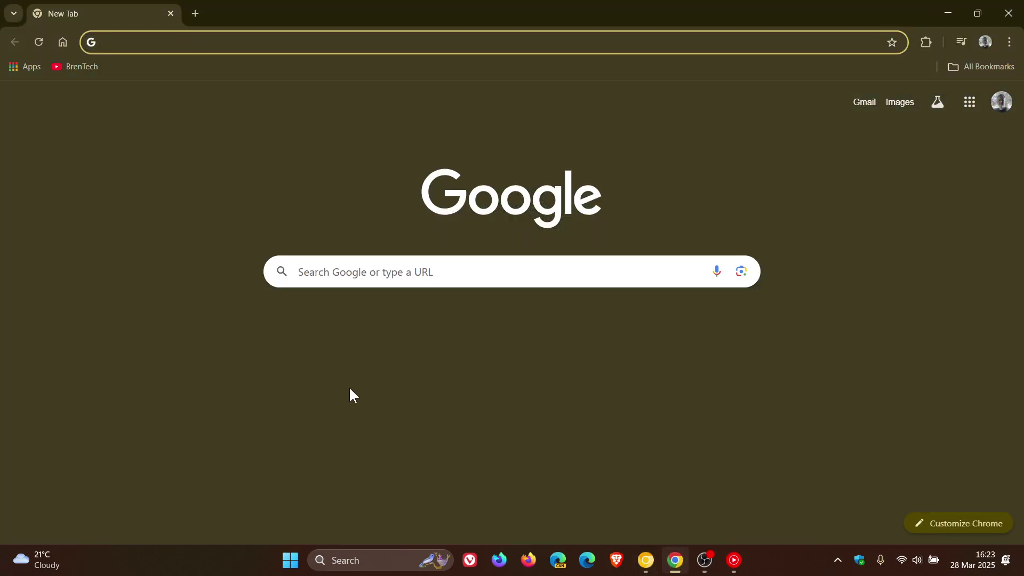
left_click(13, 13)
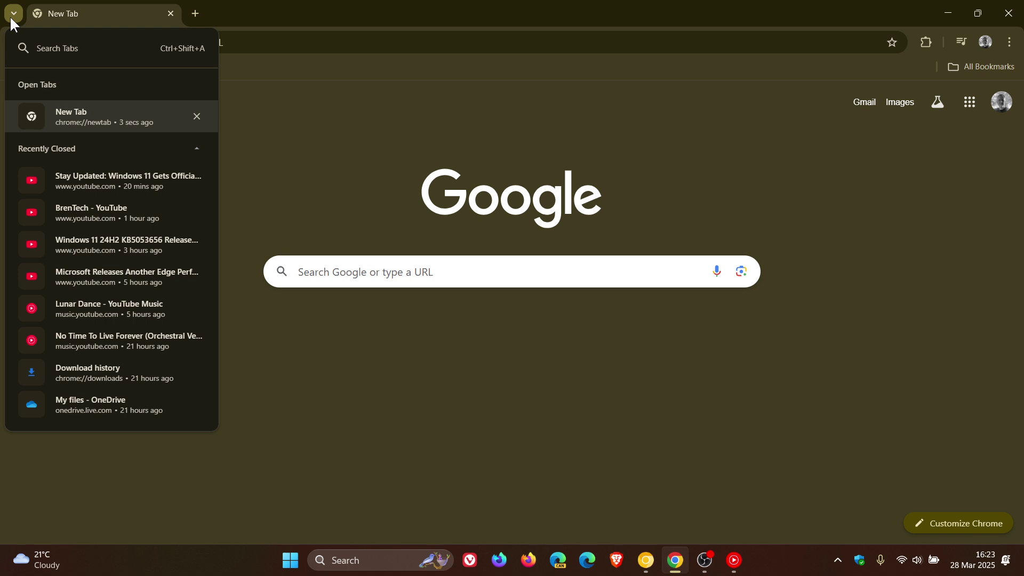
left_click(305, 127)
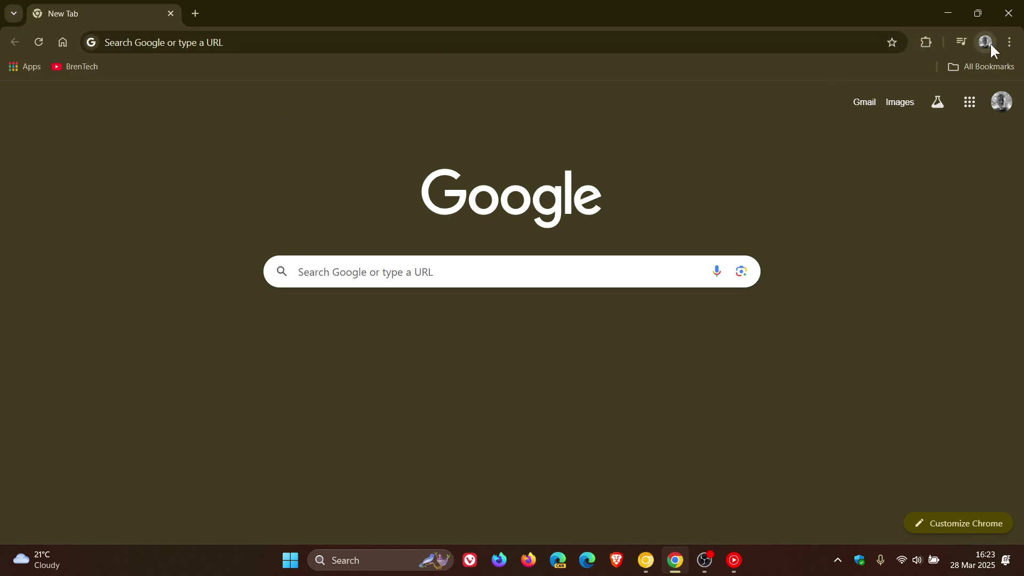
left_click(645, 559)
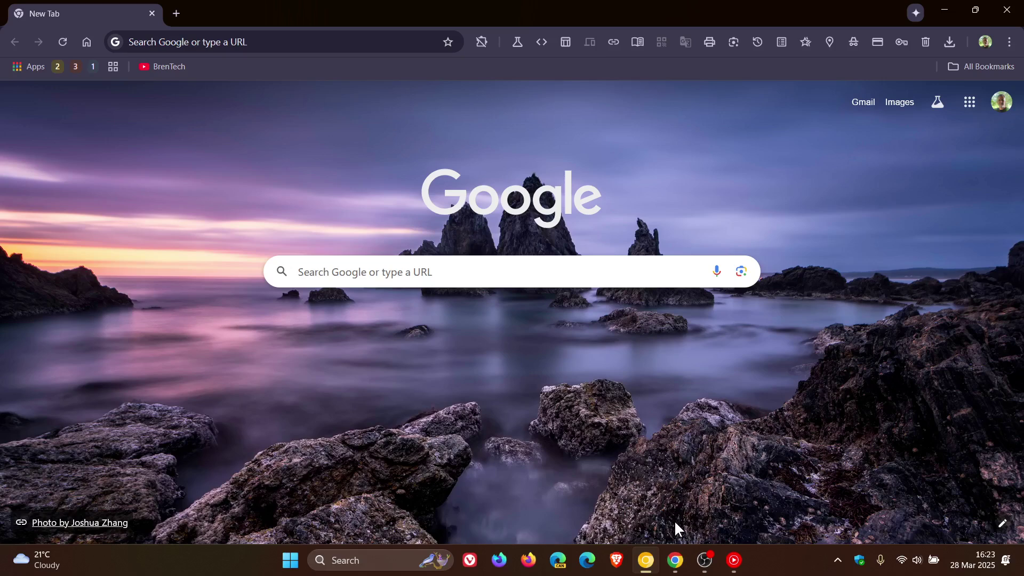
left_click(674, 560)
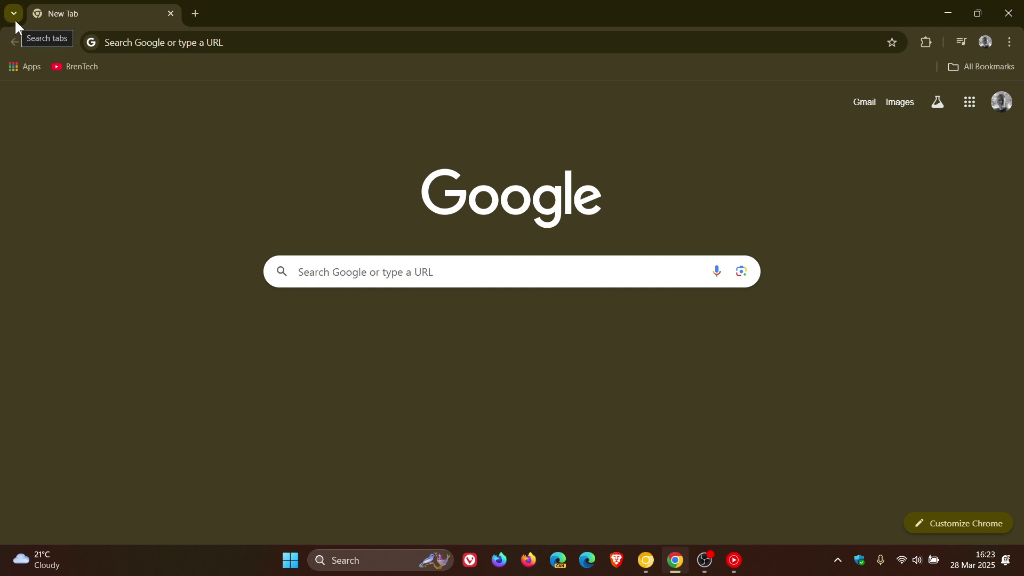
left_click(940, 11)
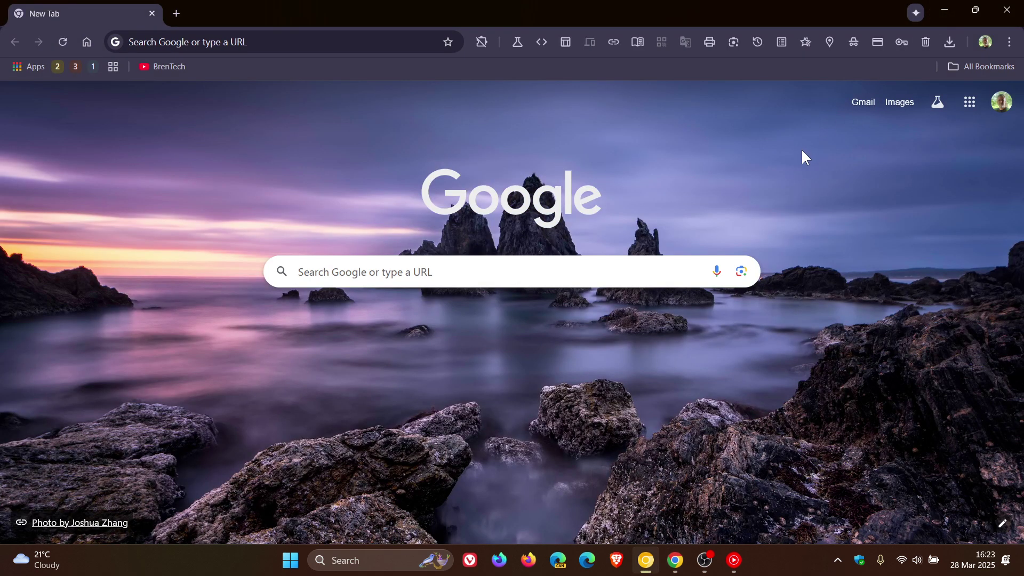
Open Tab search from More tools in Canary and pin it to the toolbar
left_click(1011, 41)
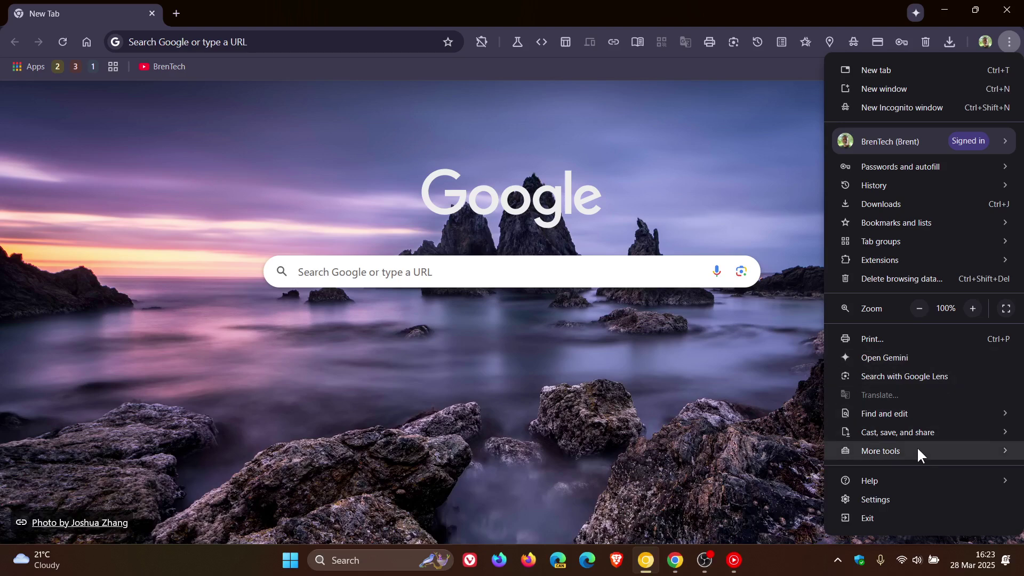
mouse_move(879, 451)
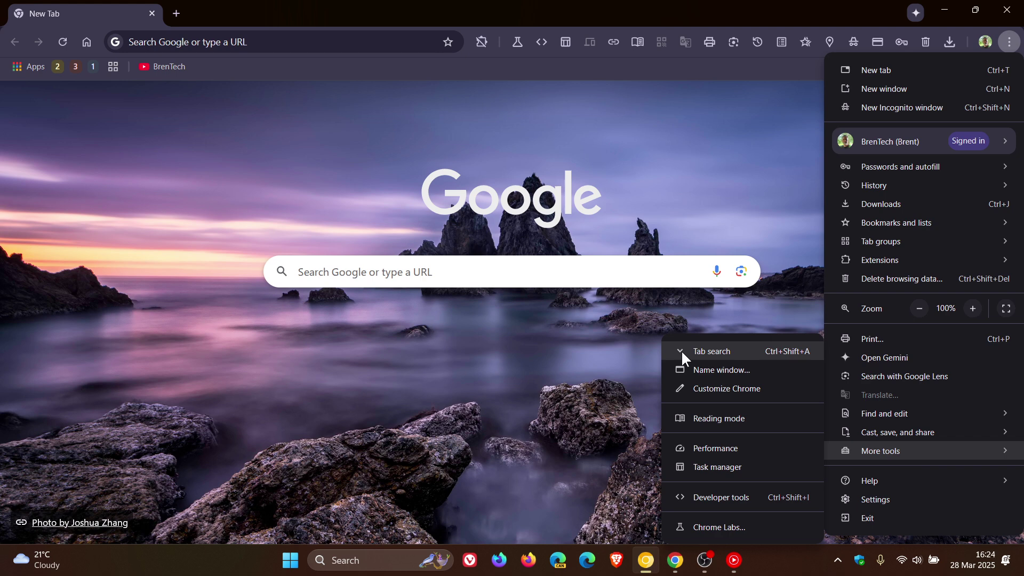
left_click(732, 350)
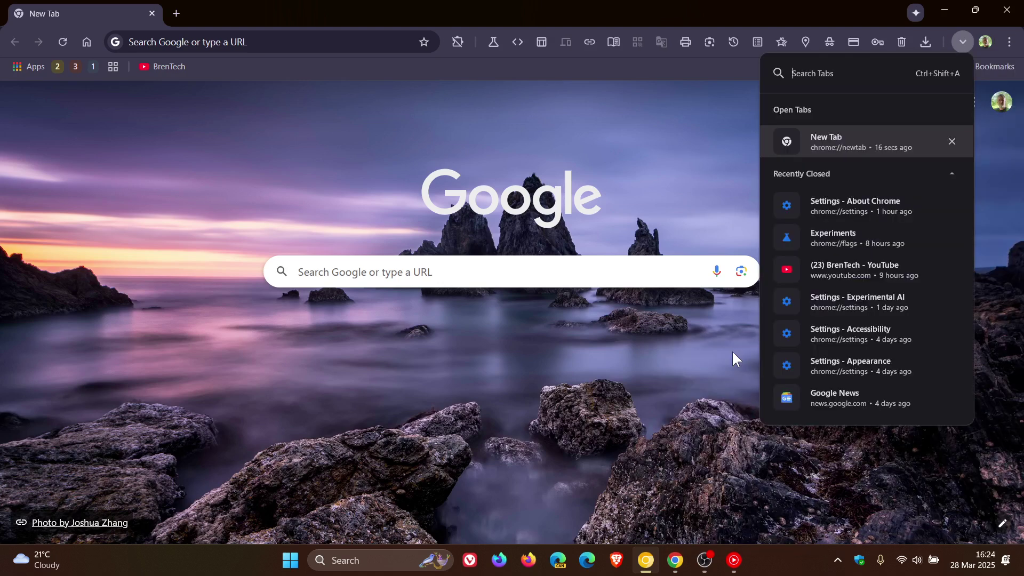
right_click(963, 43)
left_click(939, 72)
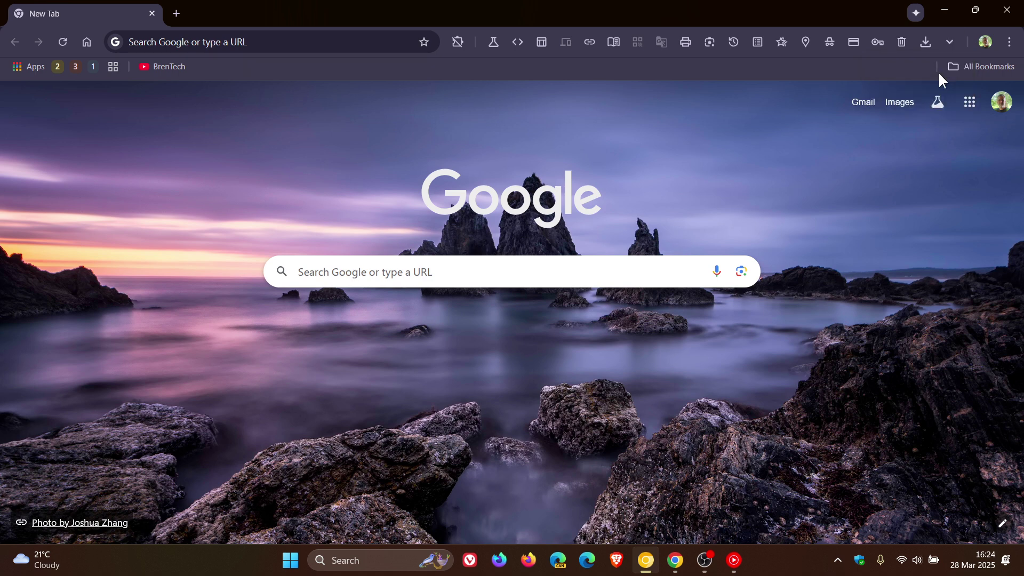
Open and close the pinned tab search list twice from its toolbar button
left_click(949, 42)
left_click(951, 41)
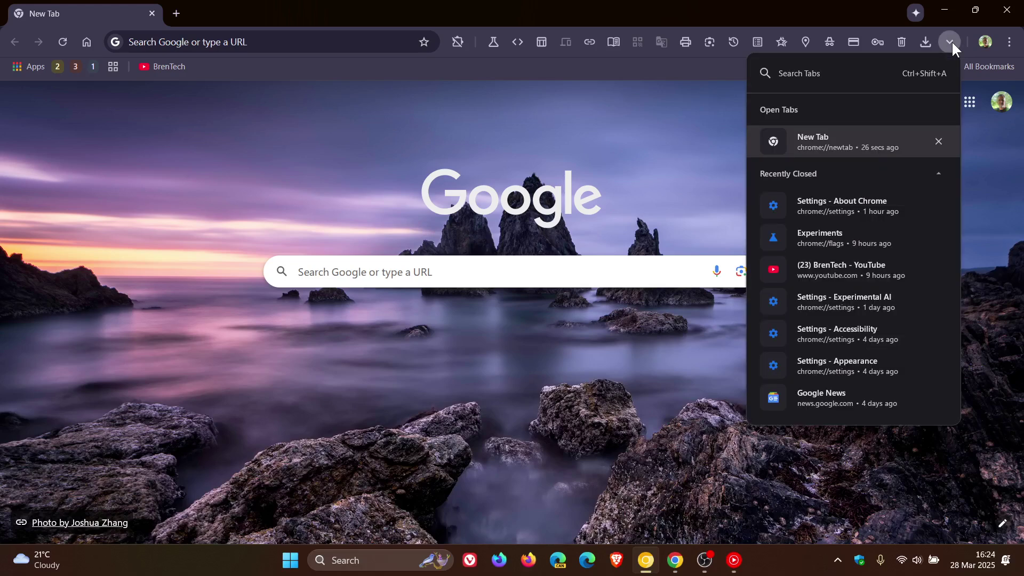
left_click(951, 40)
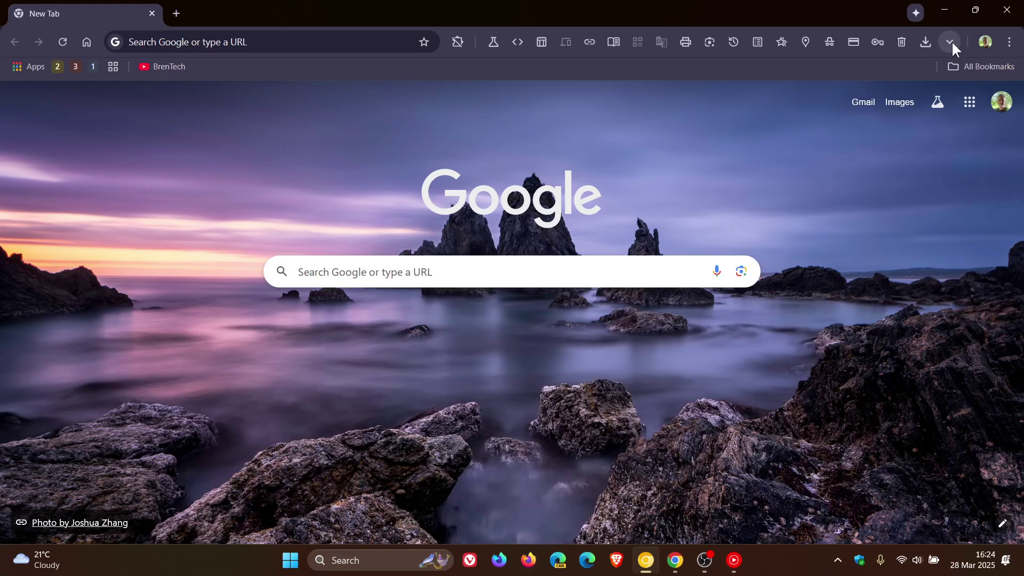
left_click(952, 41)
left_click(951, 41)
In Customize Chrome's Toolbar settings, toggle Tab search off and on, then close the panel
left_click(1002, 526)
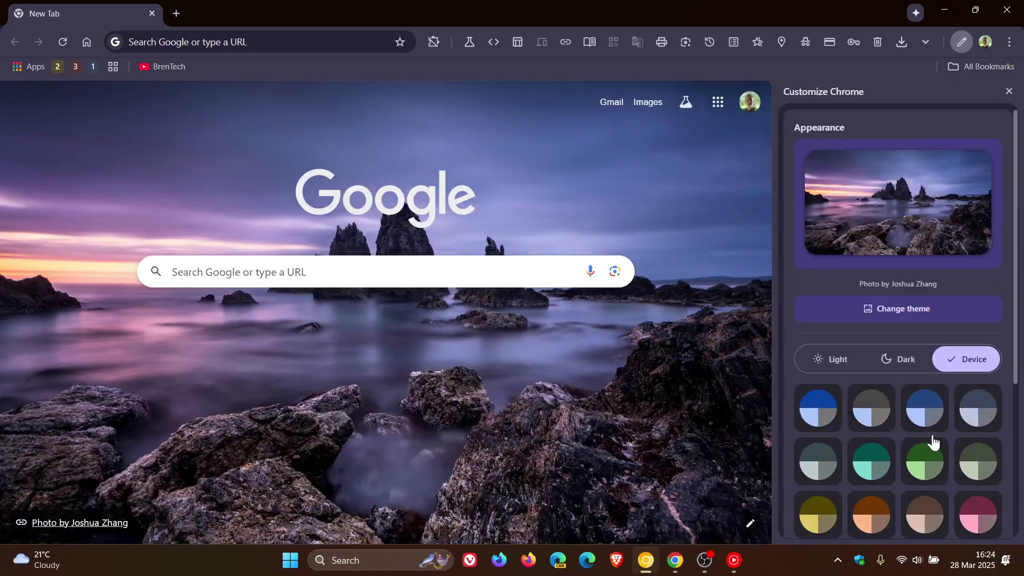
scroll(928, 320, "down", 5)
left_click(890, 456)
scroll(886, 340, "down", 4)
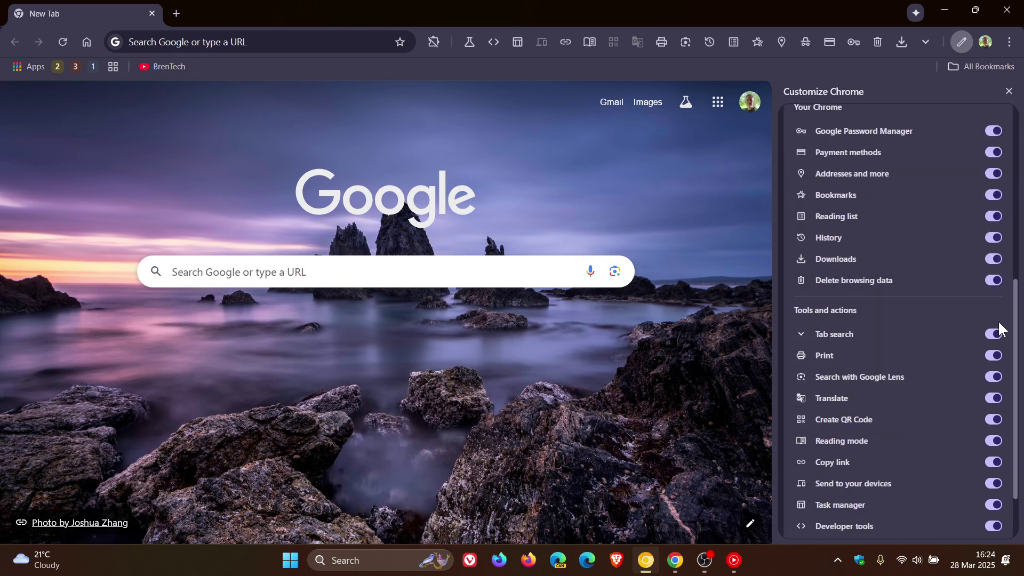
left_click(992, 334)
left_click(993, 336)
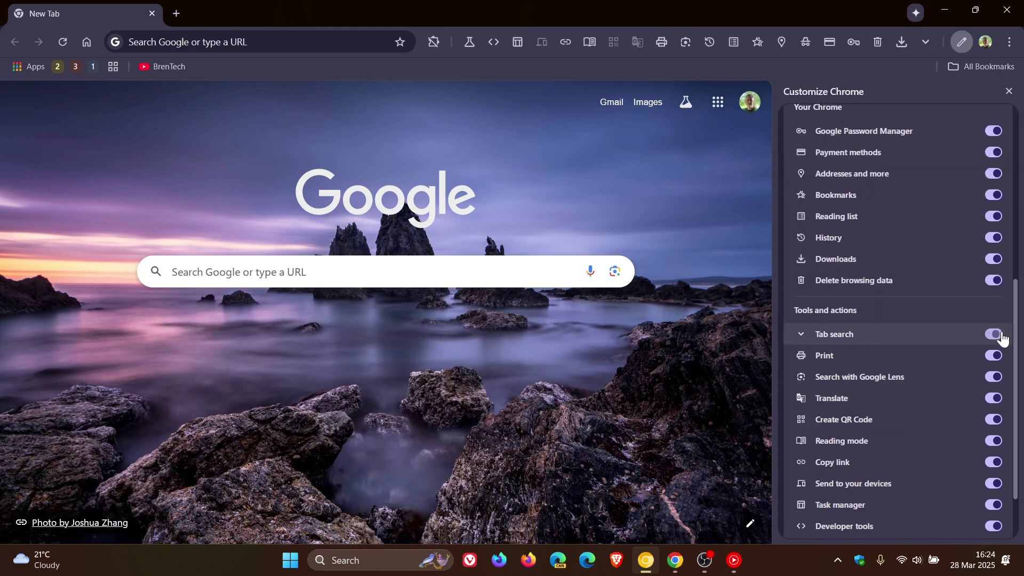
left_click(1008, 91)
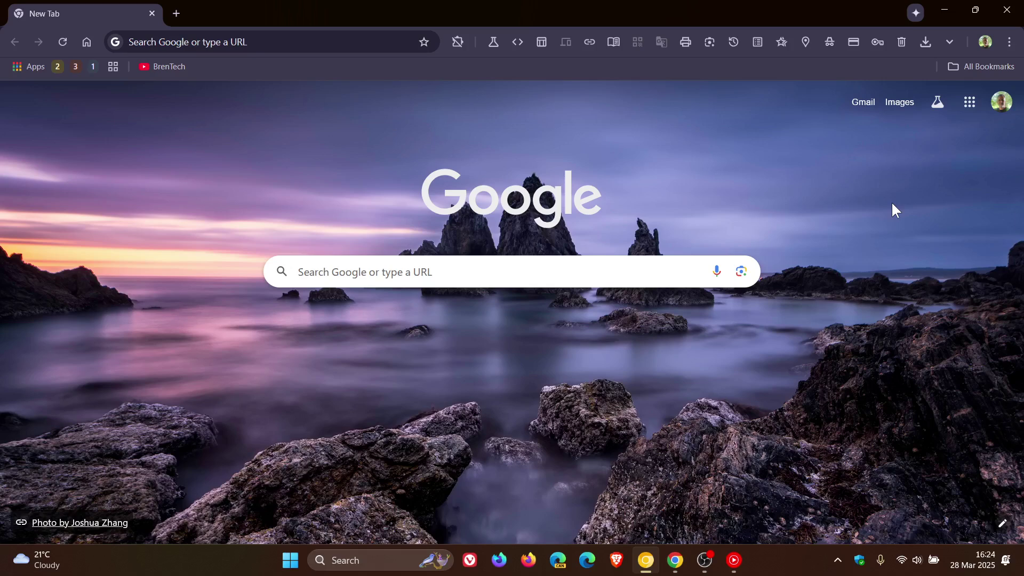
left_click(1009, 42)
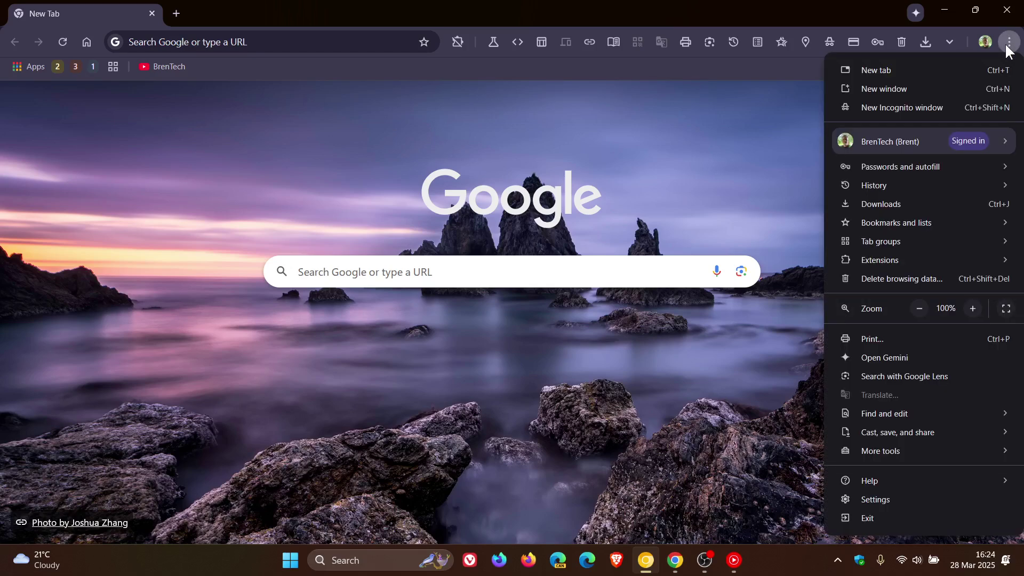
mouse_move(879, 450)
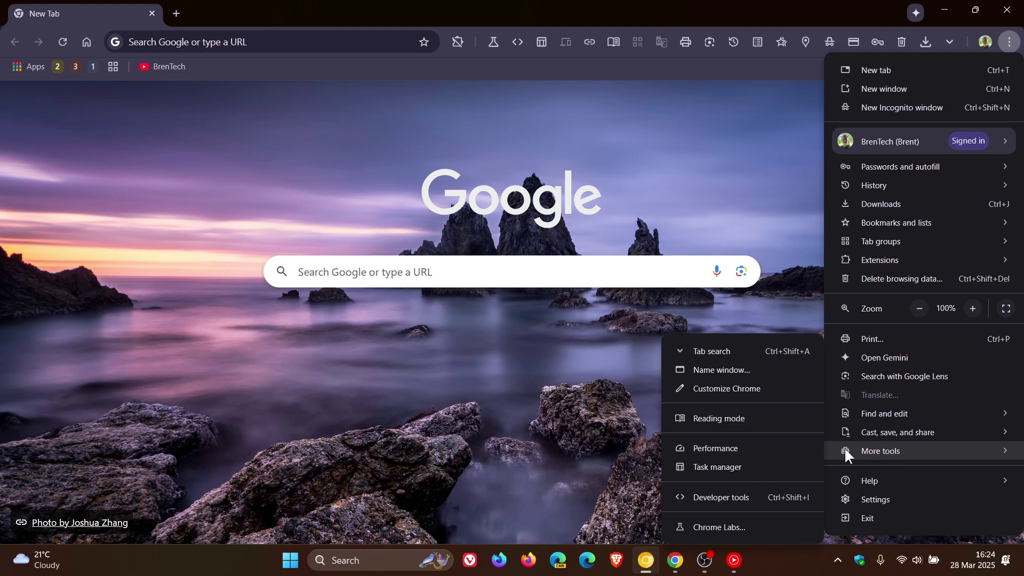
left_click(739, 345)
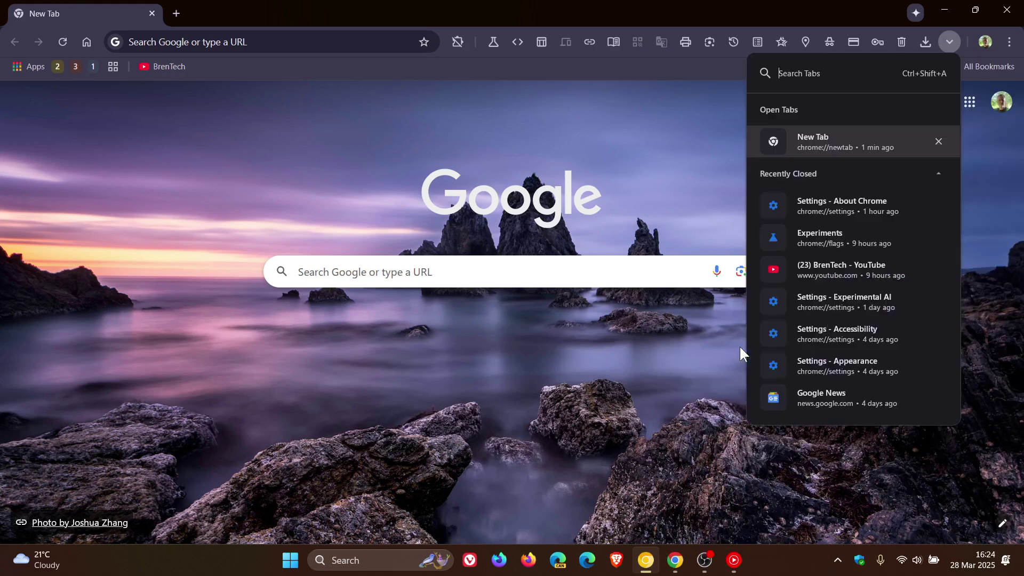
left_click(975, 272)
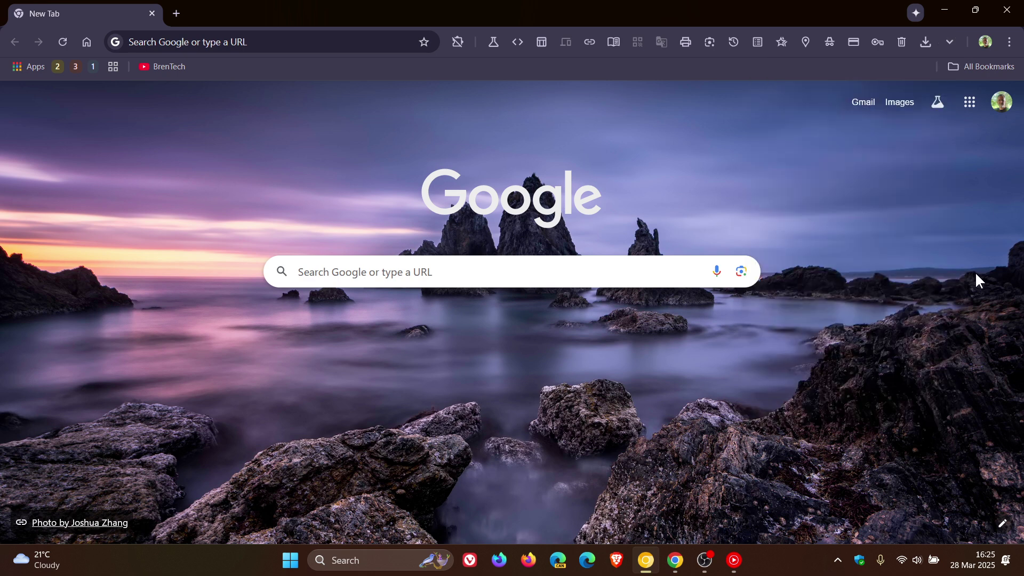
left_click(949, 43)
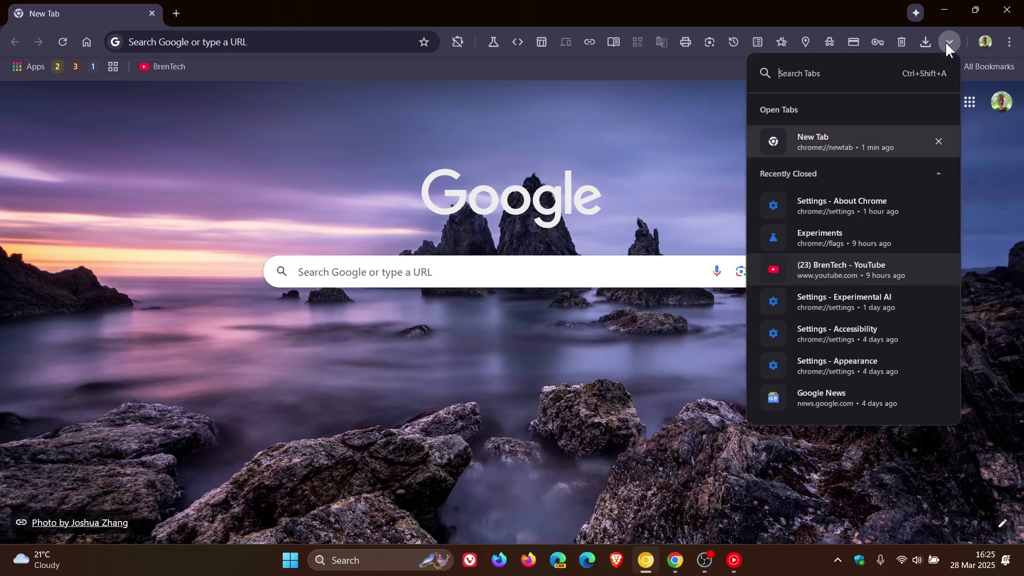
left_click(990, 197)
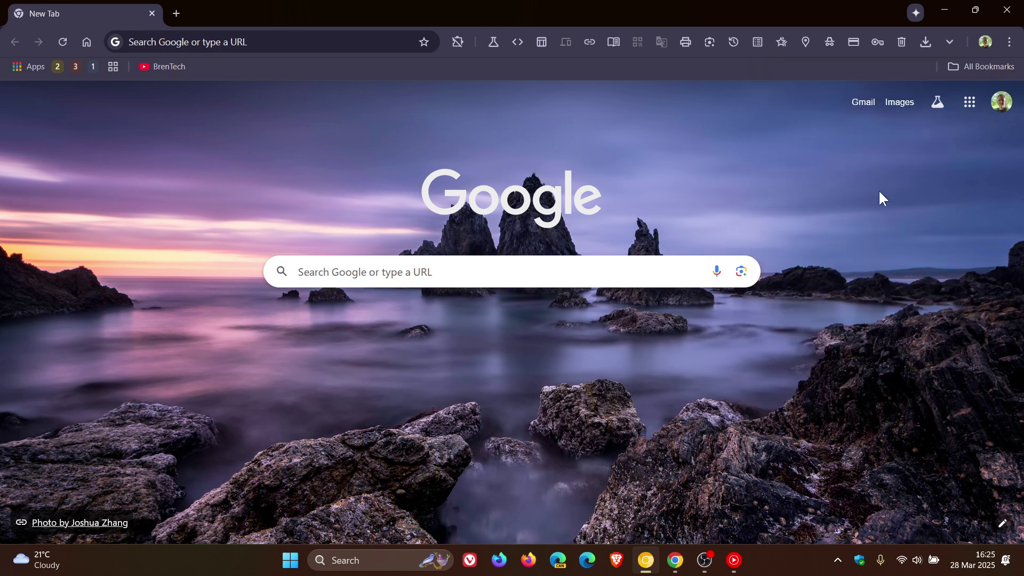